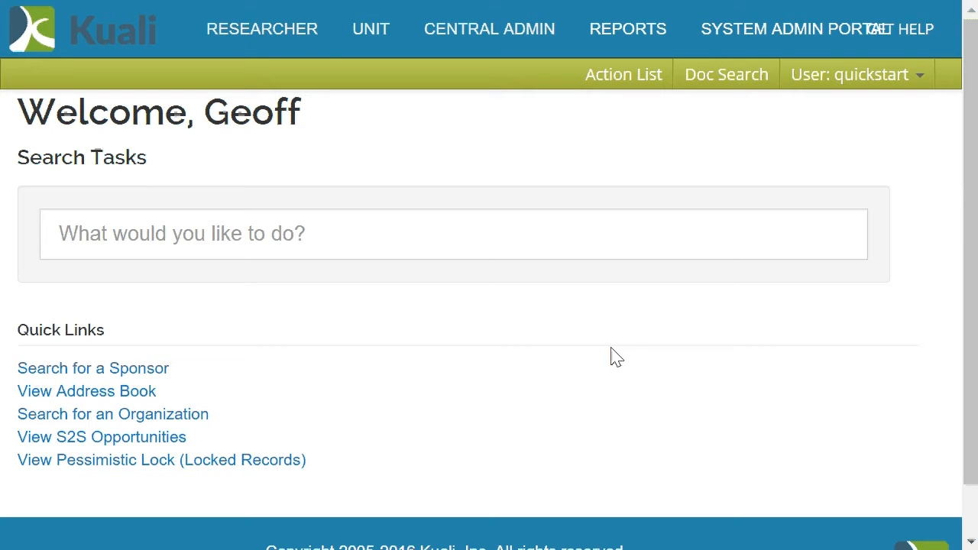
# Start a new research proposal and set its proposal type to New.
pyautogui.click(323, 37)
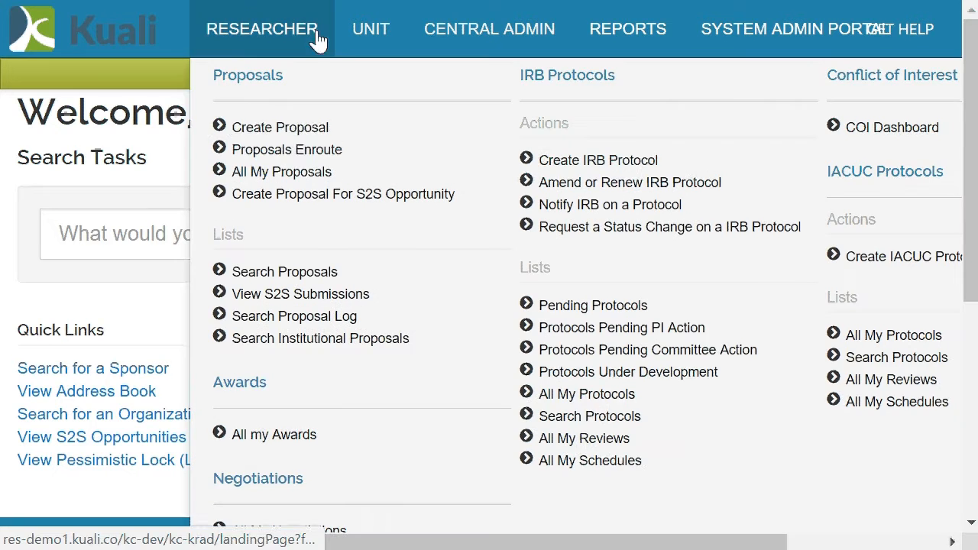
pyautogui.click(290, 128)
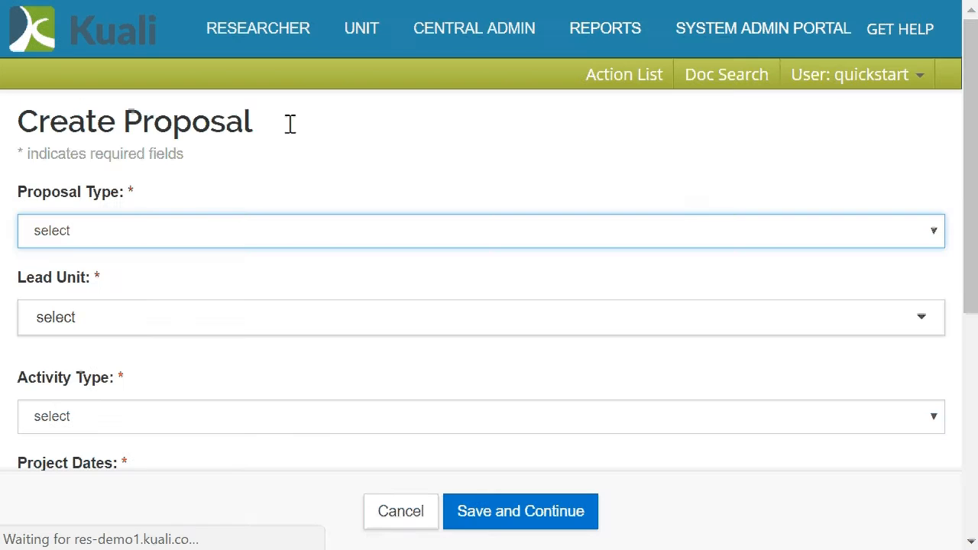
pyautogui.click(102, 238)
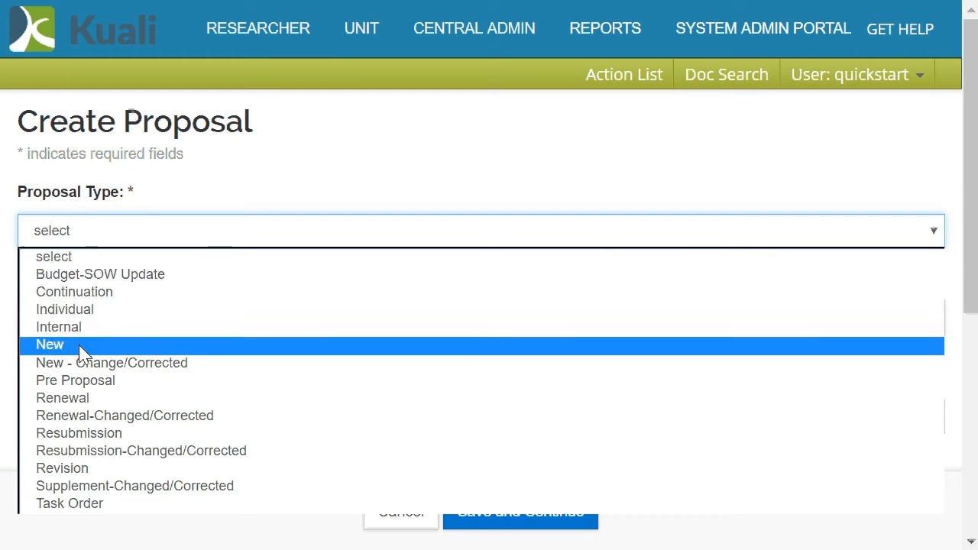
pyautogui.click(82, 353)
# Set the lead unit to BL-IIDC - IND INST ON DISABILITY/COMMNTY and the activity type to Research.
pyautogui.click(88, 319)
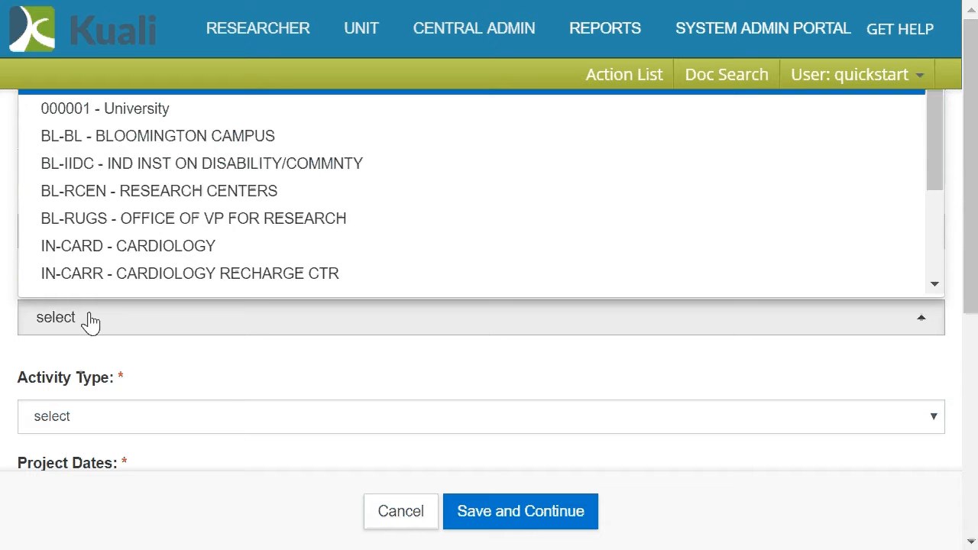
pyautogui.click(73, 164)
pyautogui.click(117, 416)
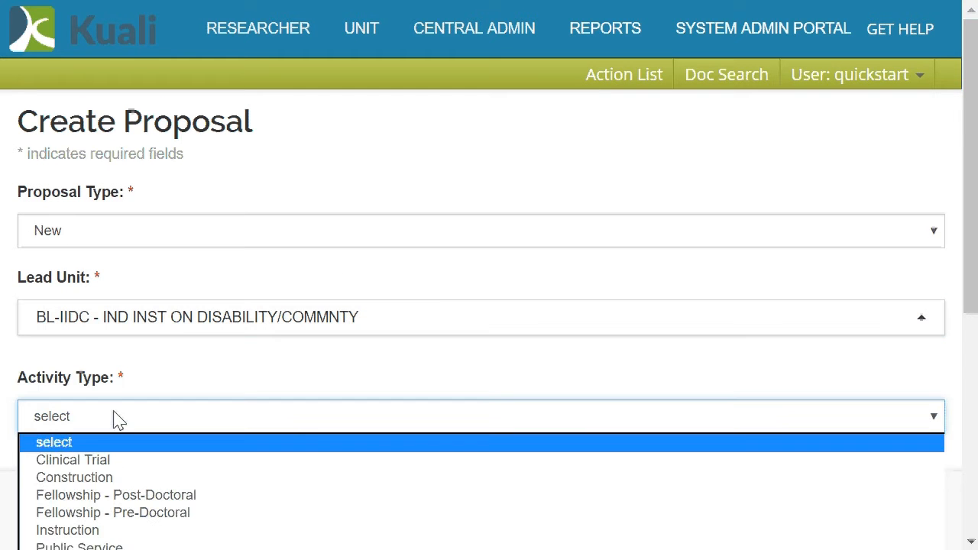
pyautogui.click(94, 549)
# Set the project dates to run from 02/01/2017 to 01/31/2022.
pyautogui.scroll(-1, 362, 254)
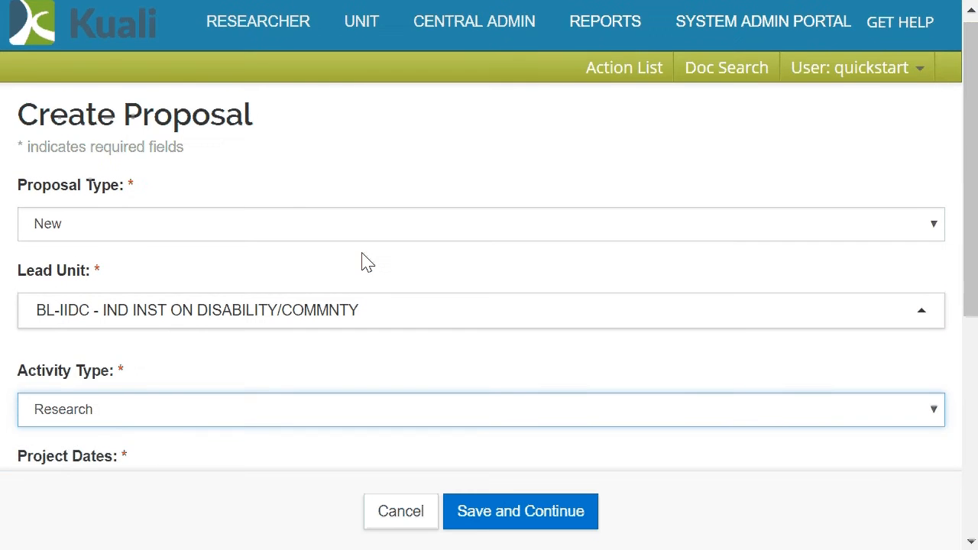
pyautogui.scroll(-4, 362, 259)
pyautogui.click(158, 164)
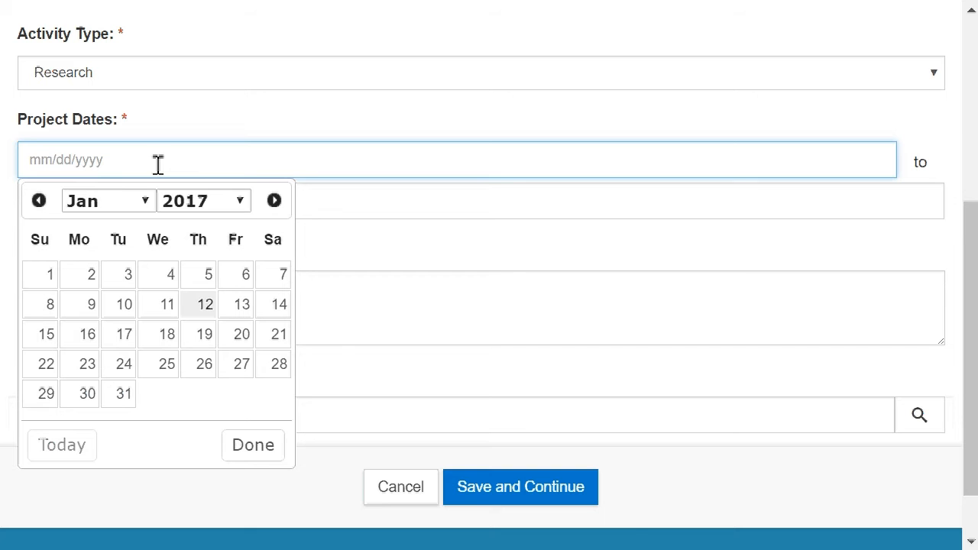
pyautogui.click(274, 201)
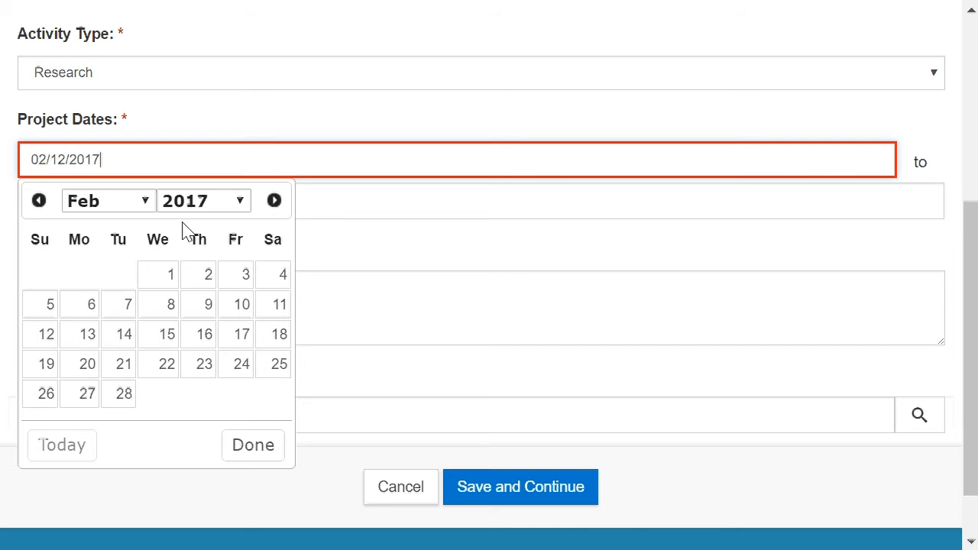
pyautogui.click(158, 284)
pyautogui.click(140, 202)
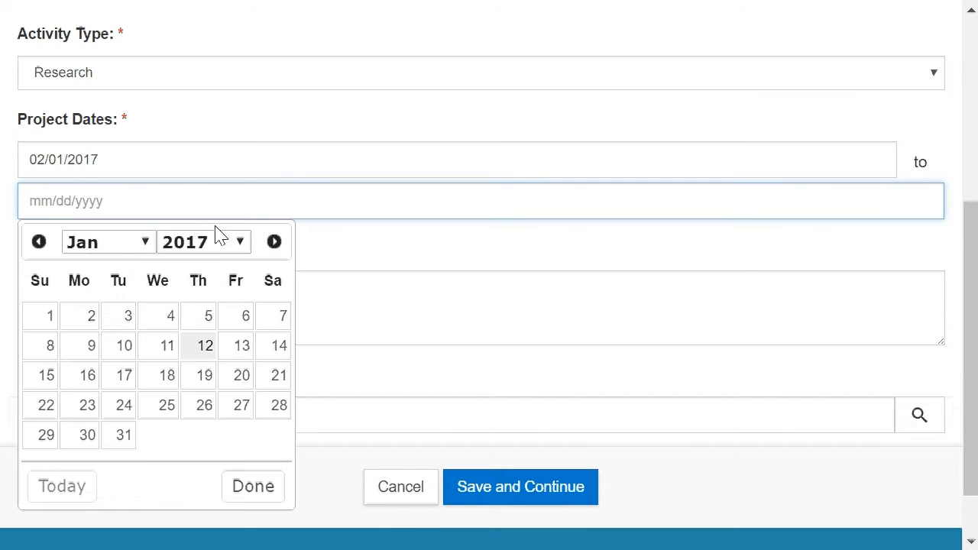
pyautogui.click(225, 241)
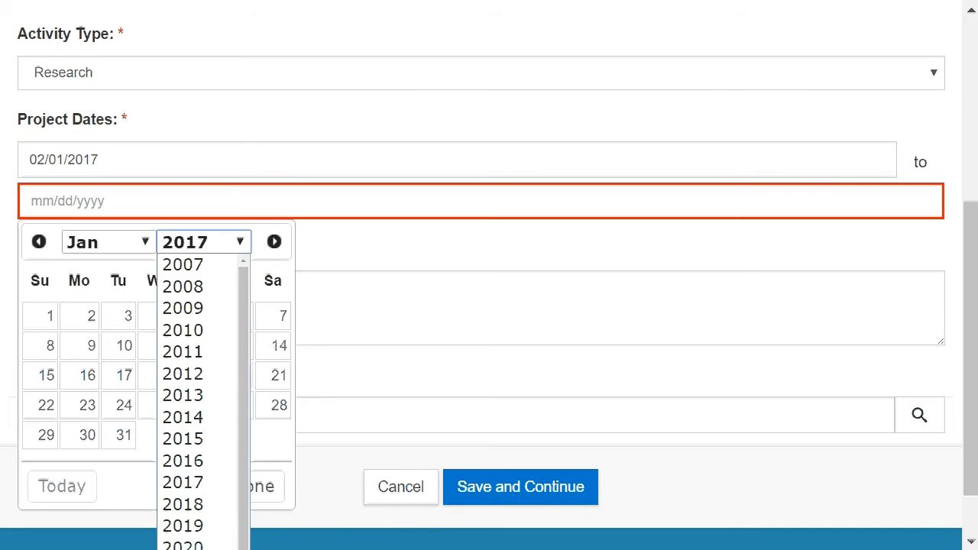
pyautogui.click(170, 507)
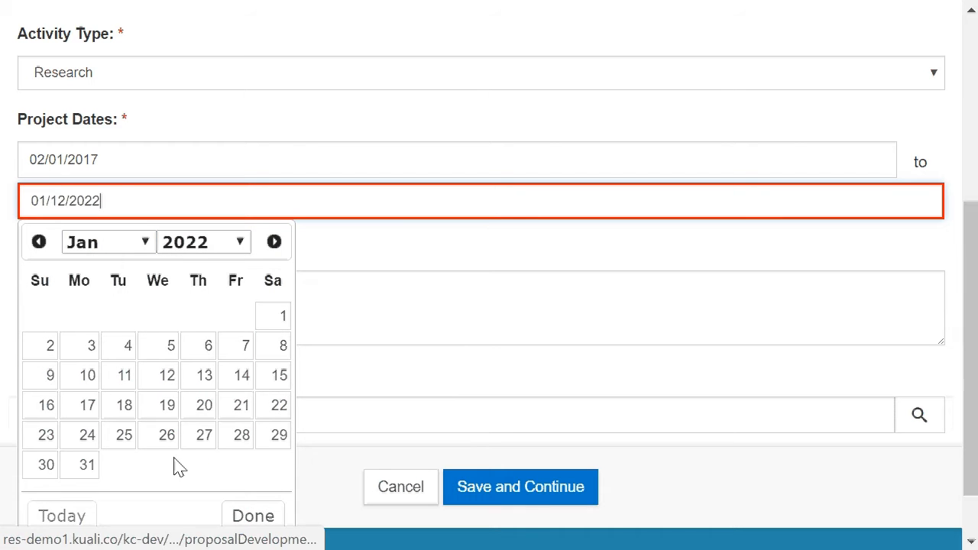
pyautogui.click(86, 467)
# Enter "Demoing Subaward Information" as the project title.
pyautogui.click(111, 313)
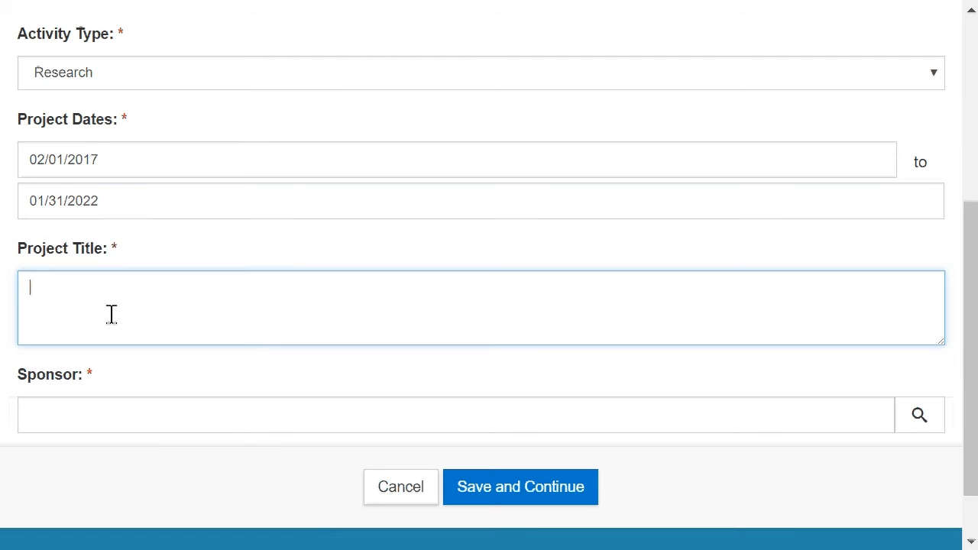
pyautogui.write('Demoing Subaward Information')
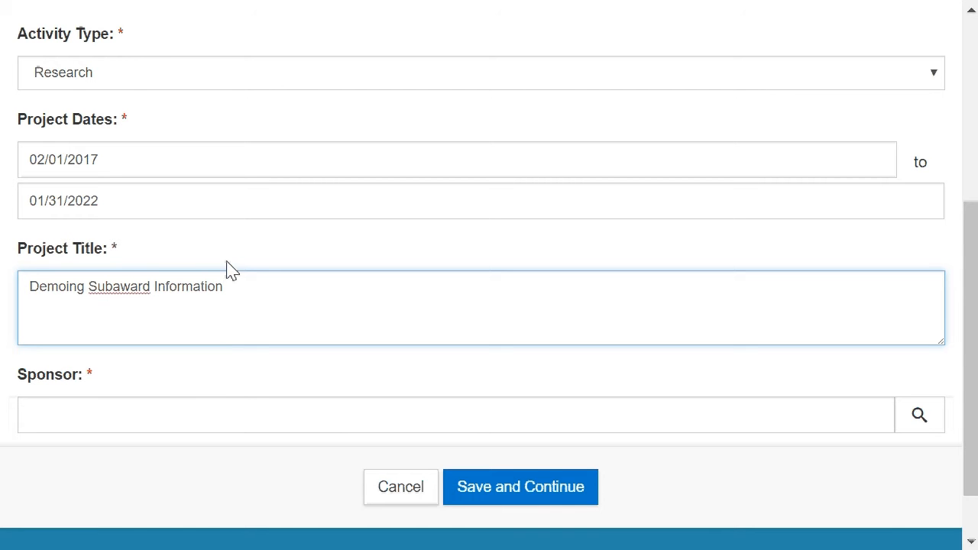
# Set the sponsor to 000500 (NSF), then save the new proposal and continue to its details.
pyautogui.scroll(-1, 226, 271)
pyautogui.click(72, 345)
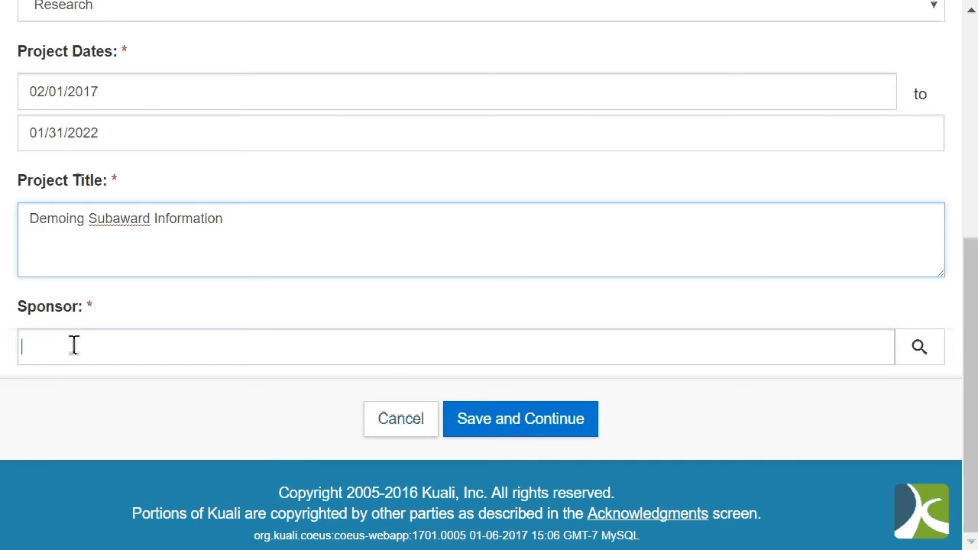
pyautogui.write('00')
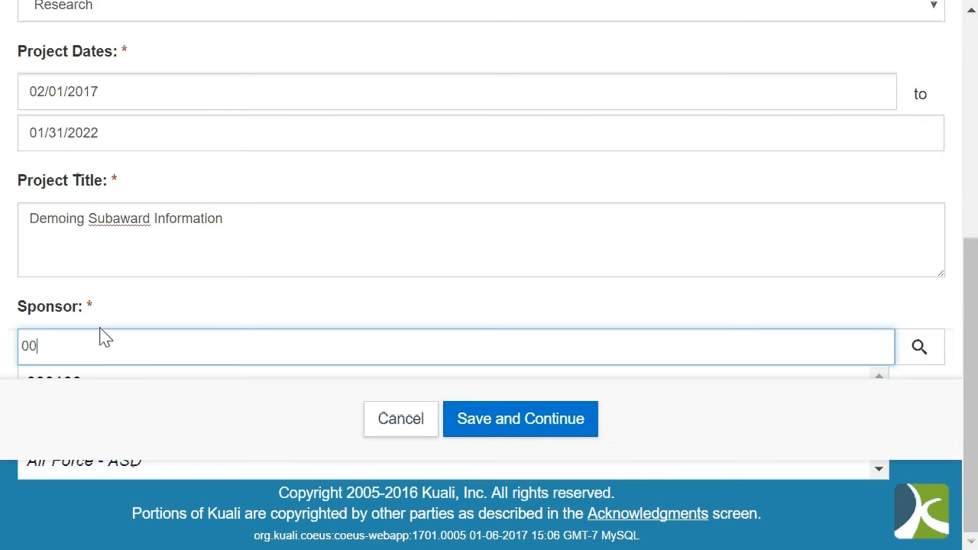
pyautogui.write('0500')
pyautogui.press('Tab')
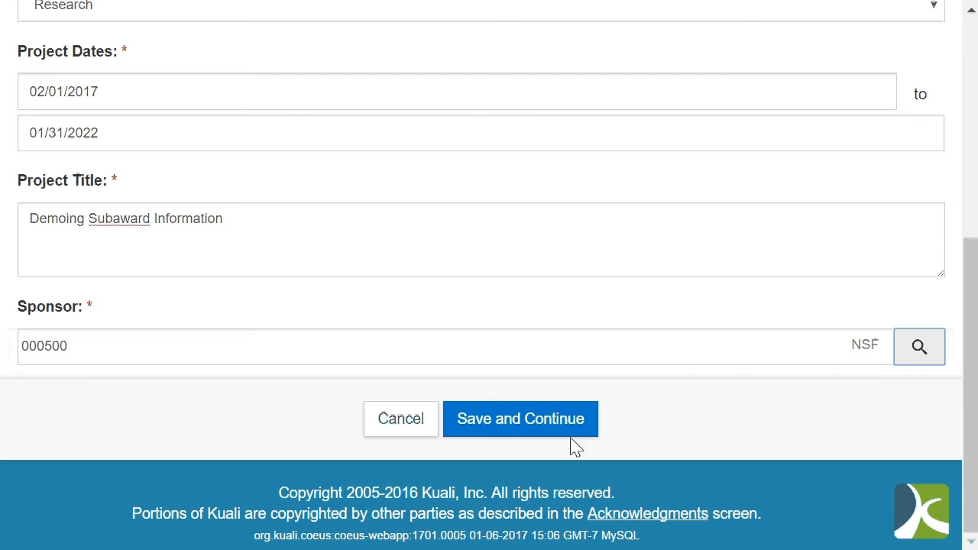
pyautogui.click(538, 431)
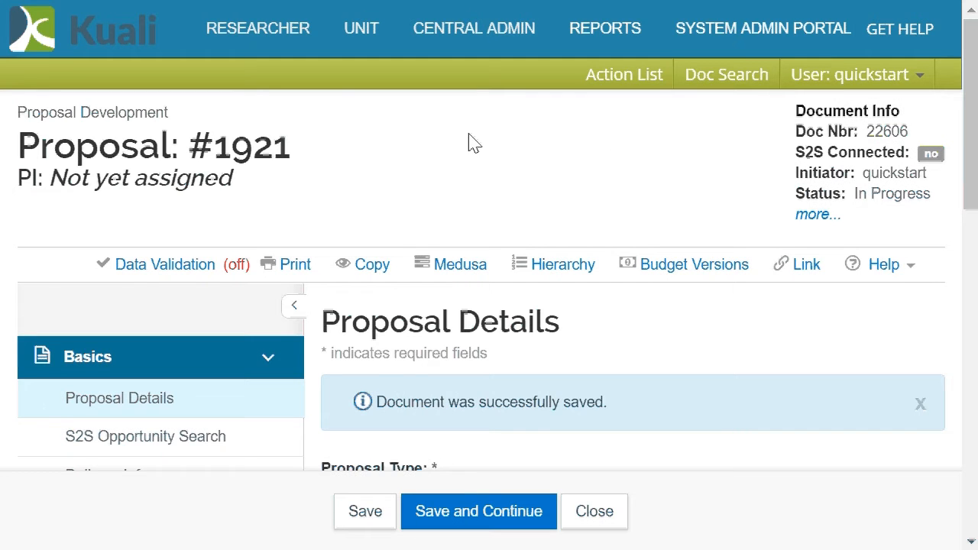
# In the proposal's Sponsor & Program Information, mark that the proposal includes subawards.
pyautogui.scroll(-5, 474, 191)
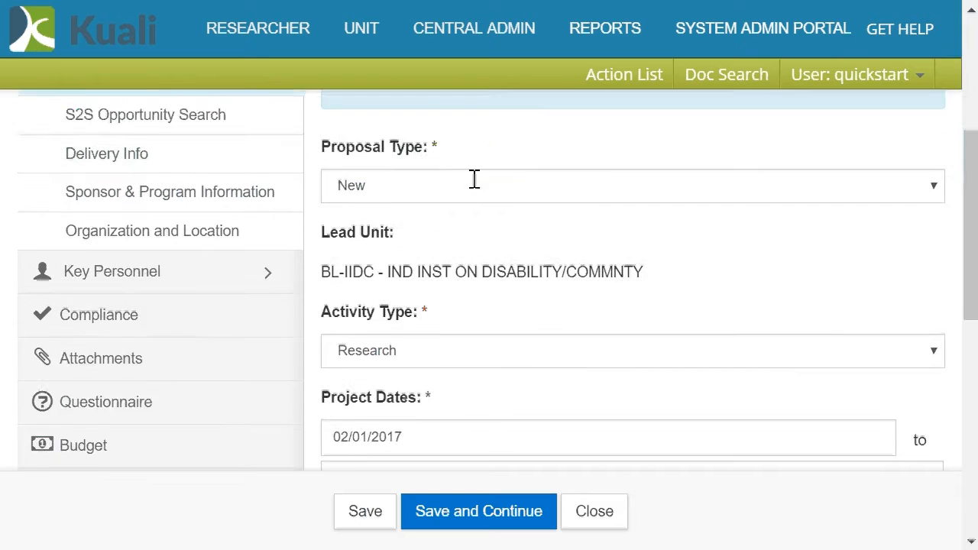
pyautogui.scroll(3, 474, 183)
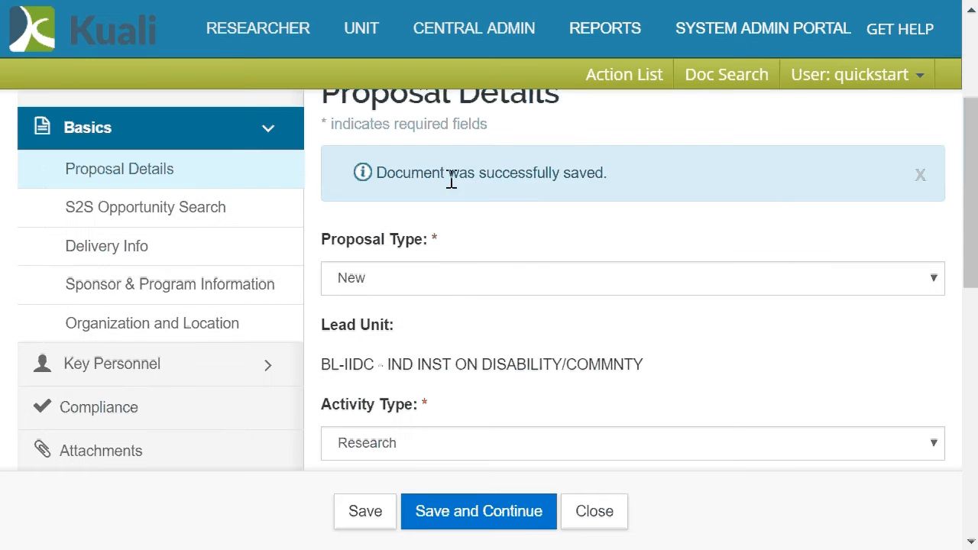
pyautogui.click(141, 294)
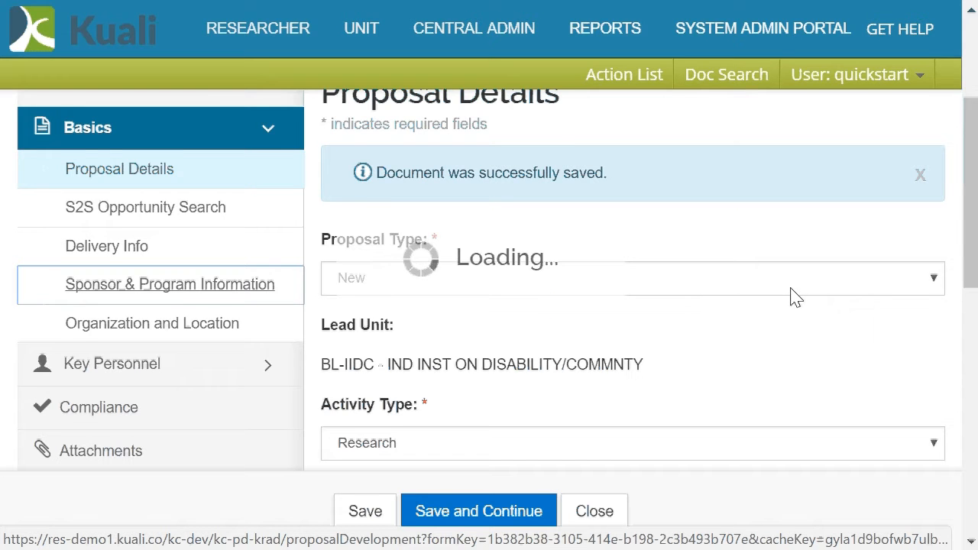
pyautogui.scroll(-6, 793, 281)
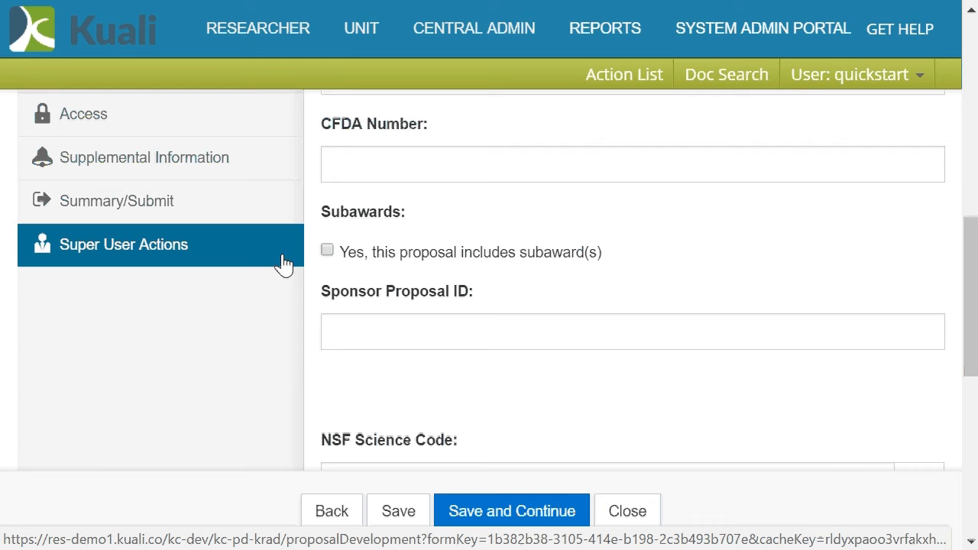
pyautogui.click(327, 251)
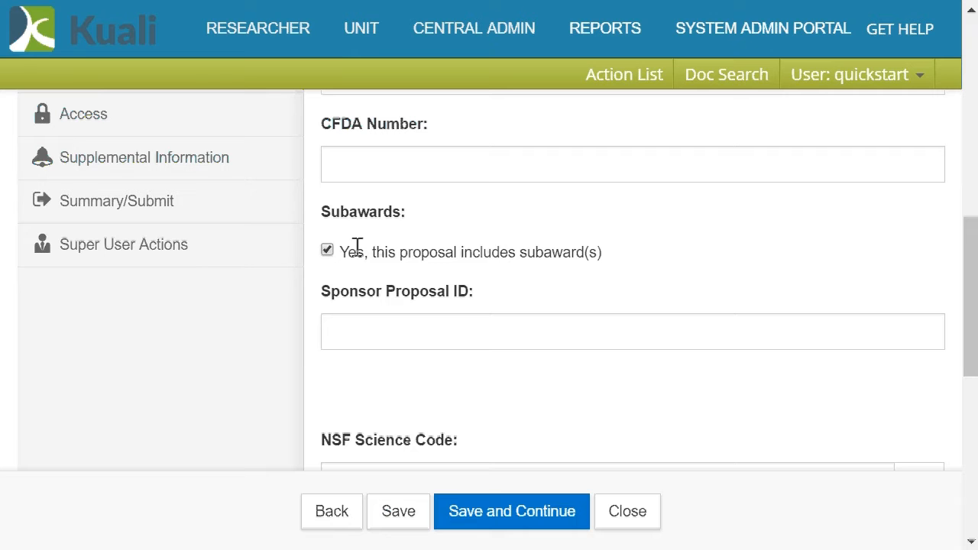
# Create a detailed budget version named "demo subawards" in the proposal's Budget section.
pyautogui.scroll(3, 357, 248)
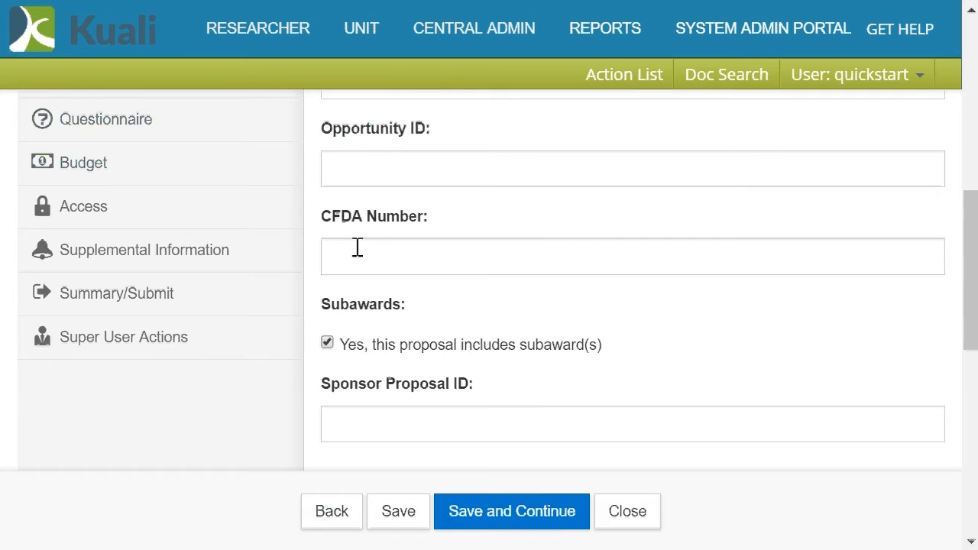
pyautogui.click(277, 258)
pyautogui.click(122, 308)
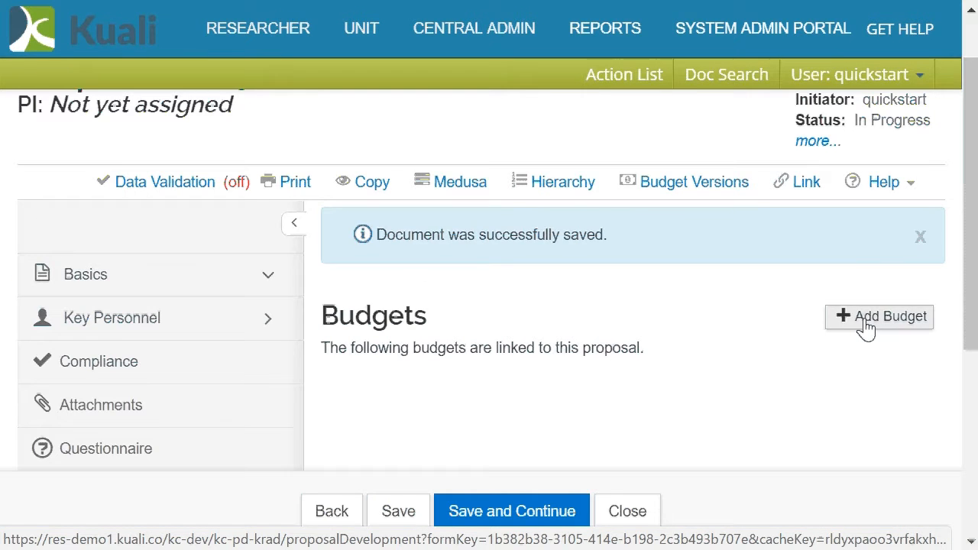
pyautogui.click(865, 327)
pyautogui.click(329, 192)
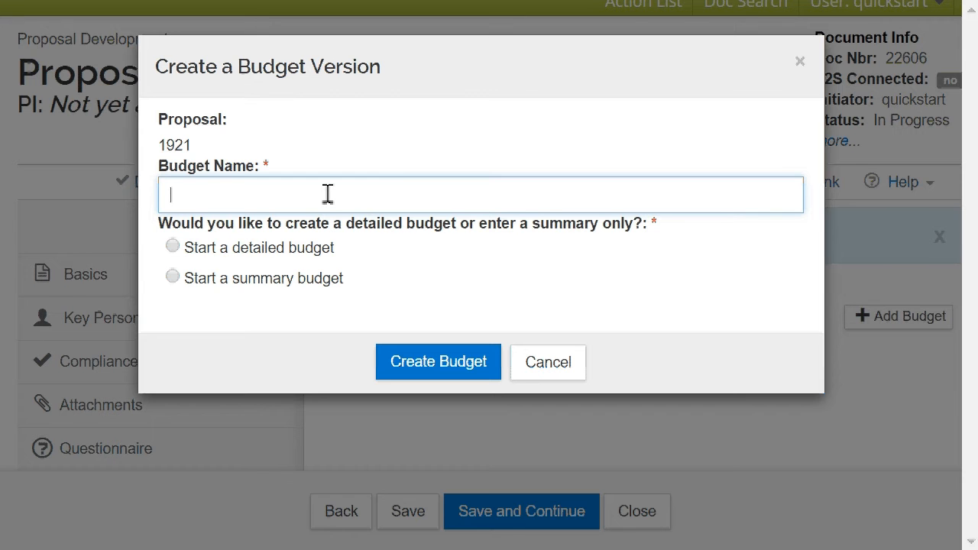
pyautogui.write('demo subawardds')
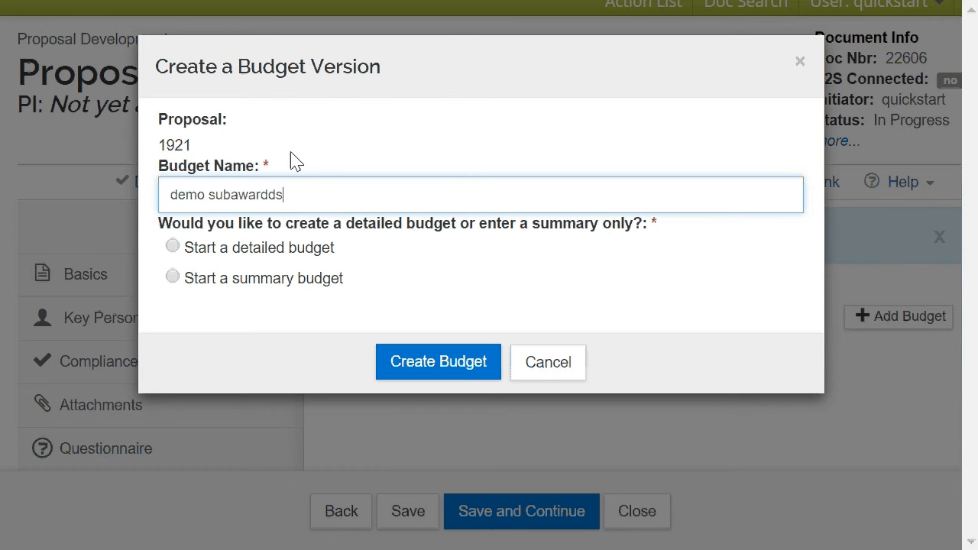
pyautogui.press('BackSpace')
pyautogui.press('BackSpace')
pyautogui.write('s')
pyautogui.click(174, 249)
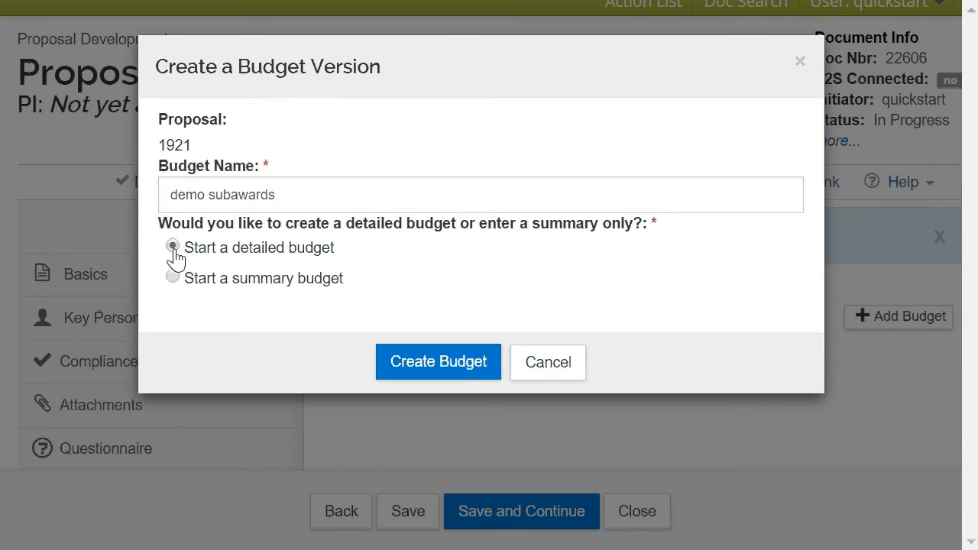
pyautogui.click(427, 374)
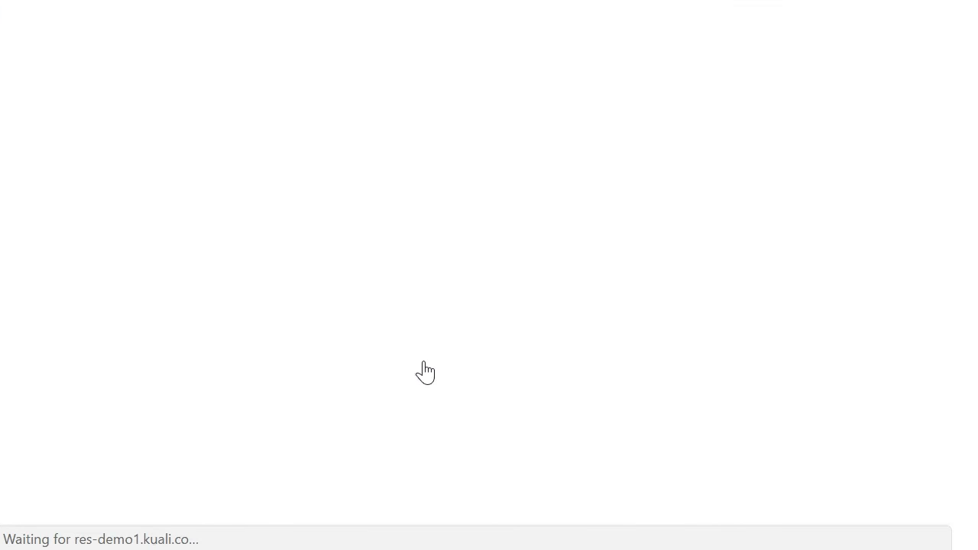
# Go to the Subawards section of the new budget and start adding a subaward.
pyautogui.scroll(-3, 394, 327)
pyautogui.scroll(-3, 399, 335)
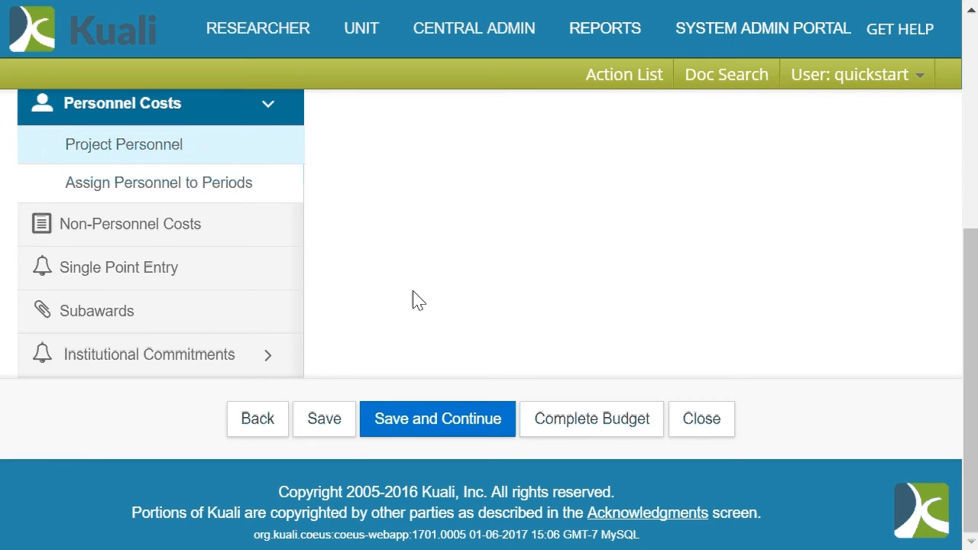
pyautogui.click(159, 330)
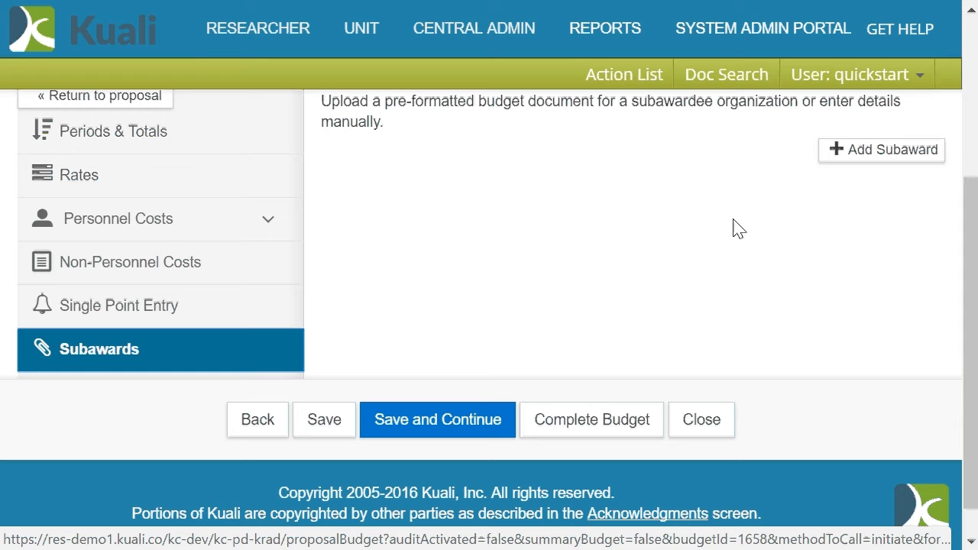
pyautogui.click(880, 158)
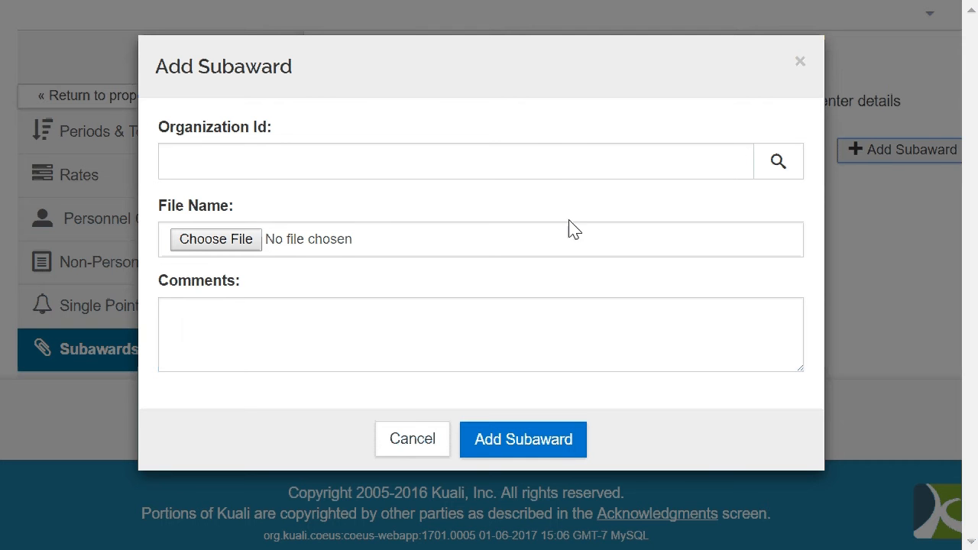
# Look up organizations without search criteria and choose Lodestar Research Corporation (000104) for the subaward.
pyautogui.click(779, 163)
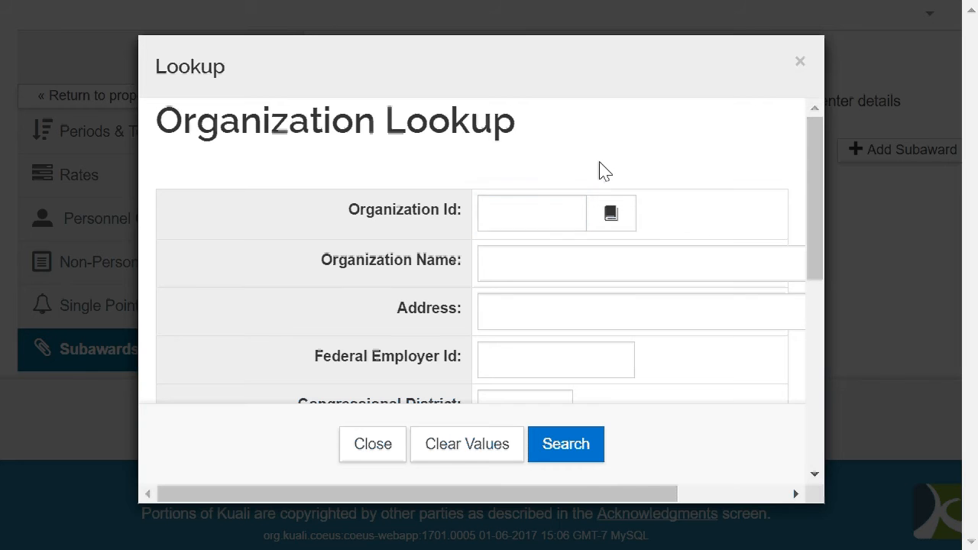
pyautogui.click(584, 449)
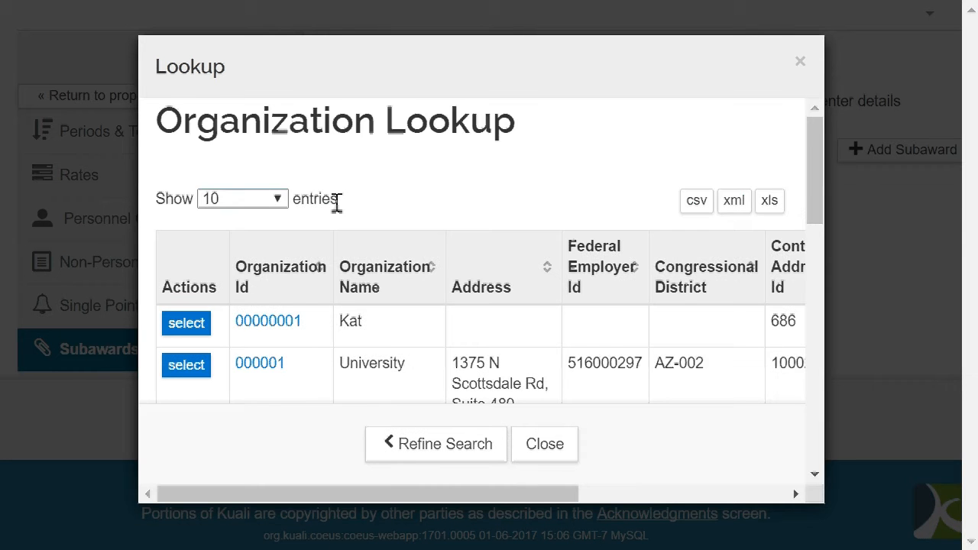
pyautogui.scroll(-5, 343, 203)
pyautogui.scroll(-5, 441, 218)
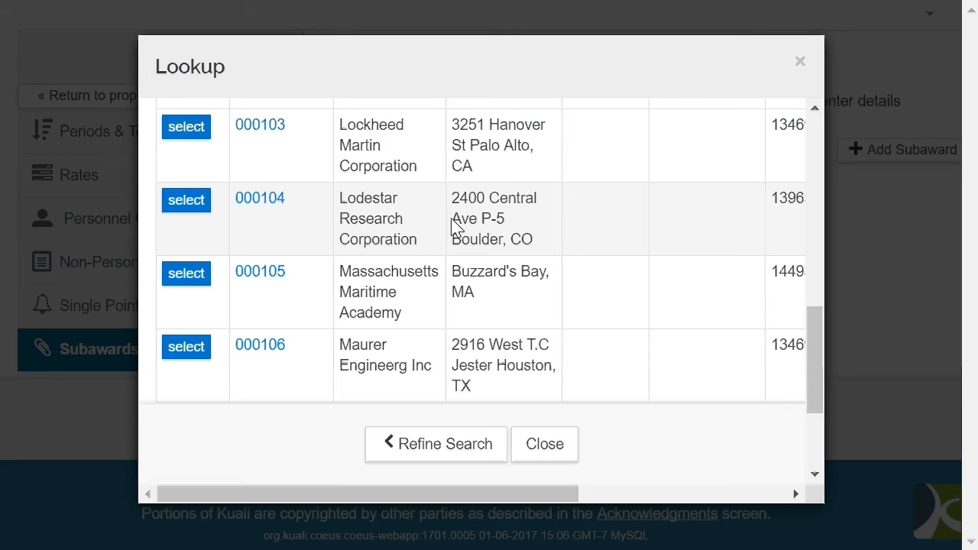
pyautogui.click(185, 207)
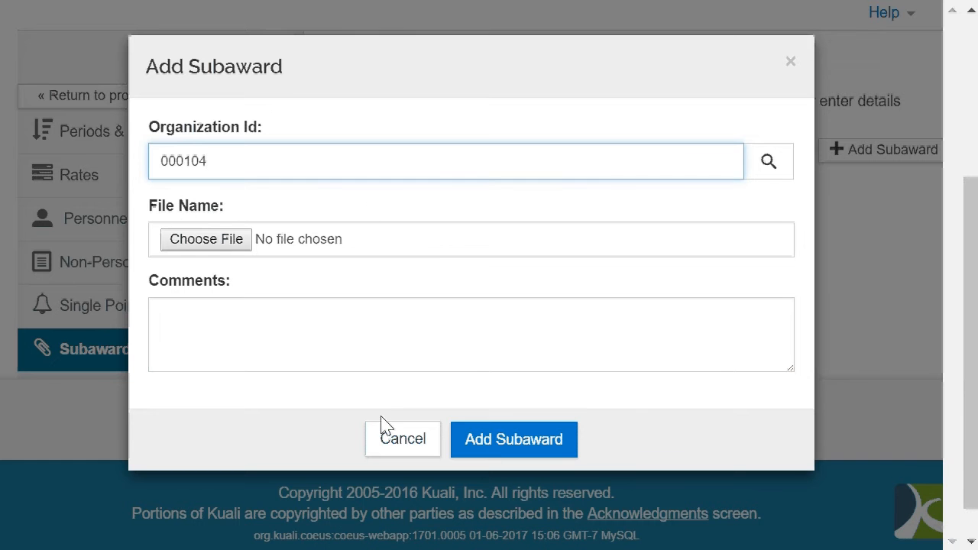
# Enter the comment "This is the only subaward on this project." and add the subaward without a file, accepting the confirmation.
pyautogui.click(408, 333)
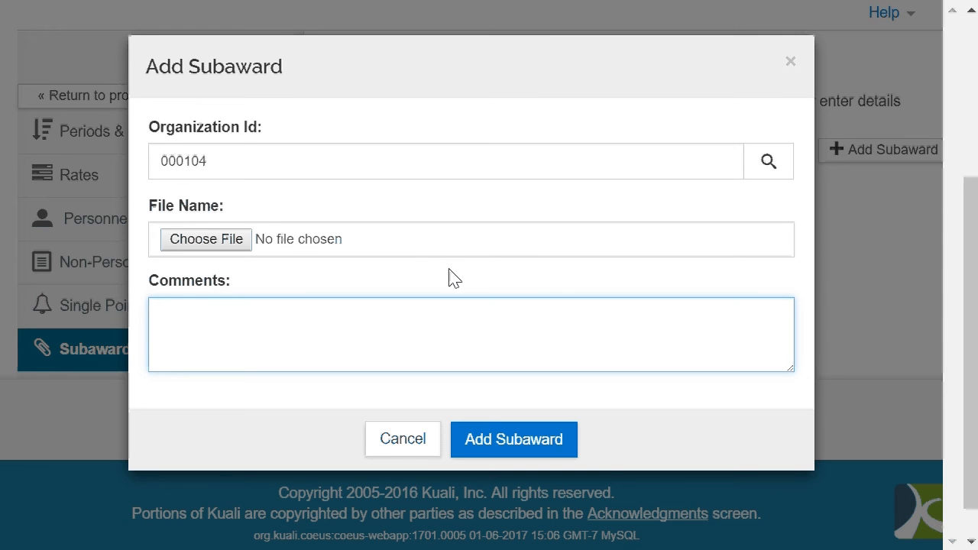
pyautogui.write('This is the only ')
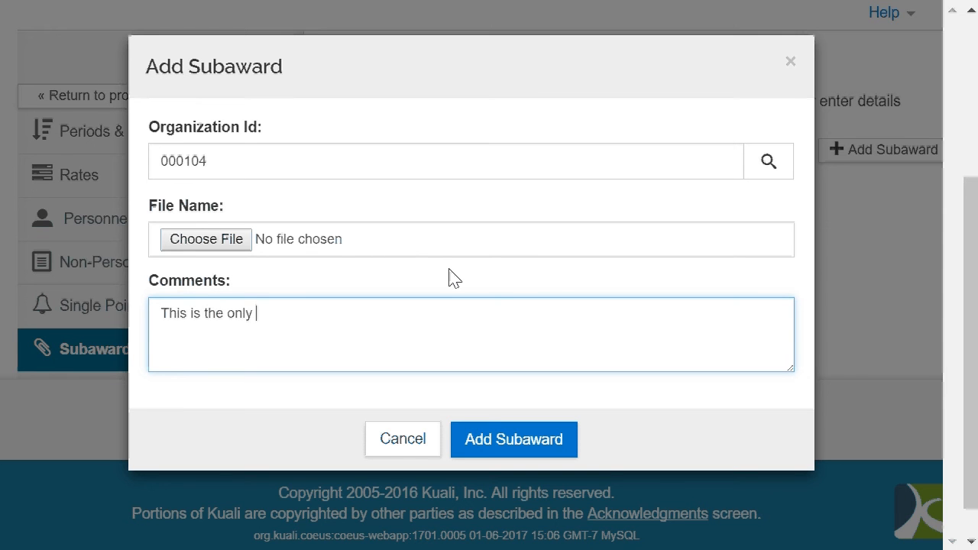
pyautogui.write('subaward on this ')
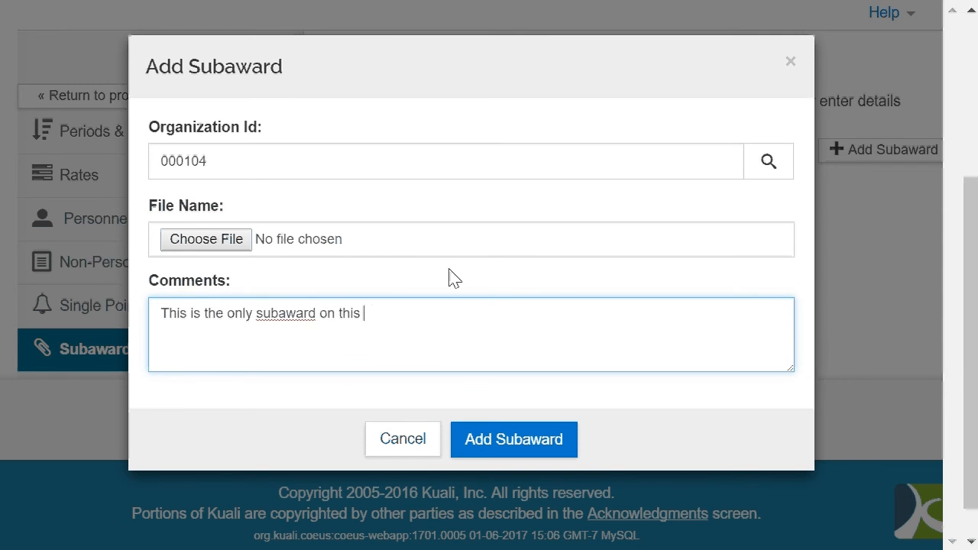
pyautogui.write('project.')
pyautogui.click(510, 435)
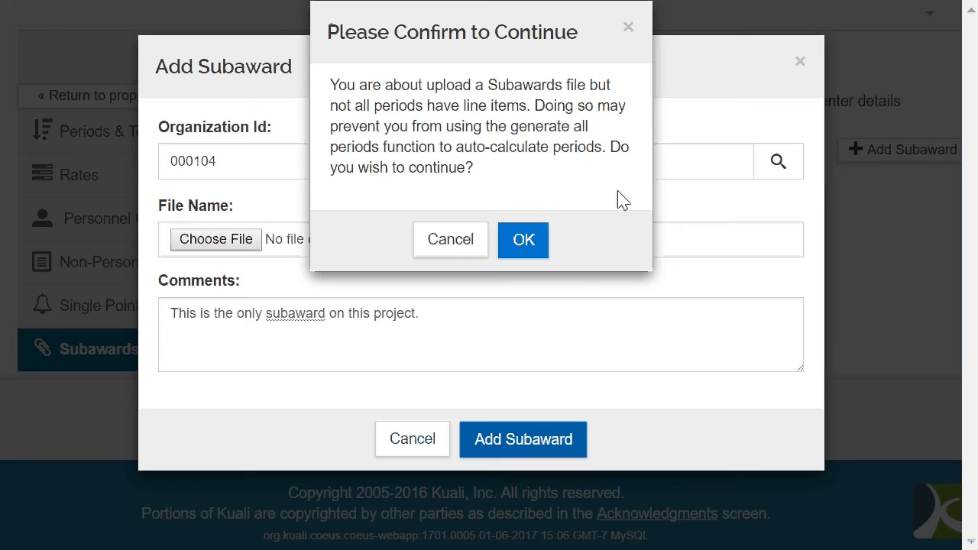
pyautogui.click(533, 242)
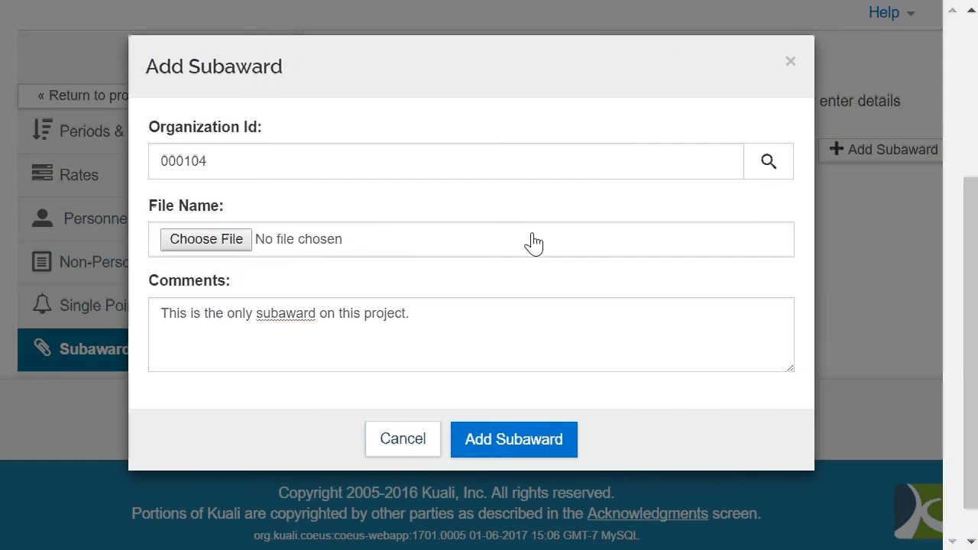
pyautogui.click(545, 437)
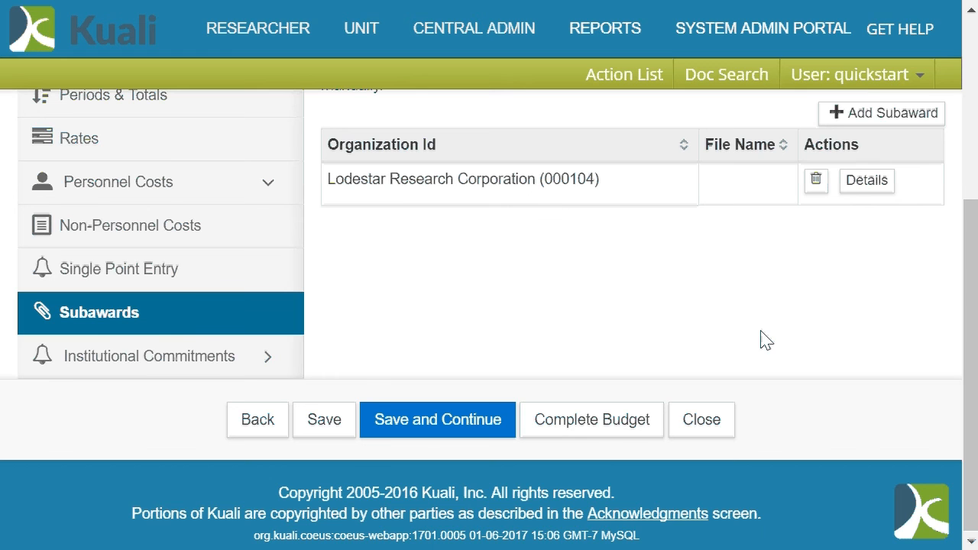
pyautogui.scroll(2, 766, 327)
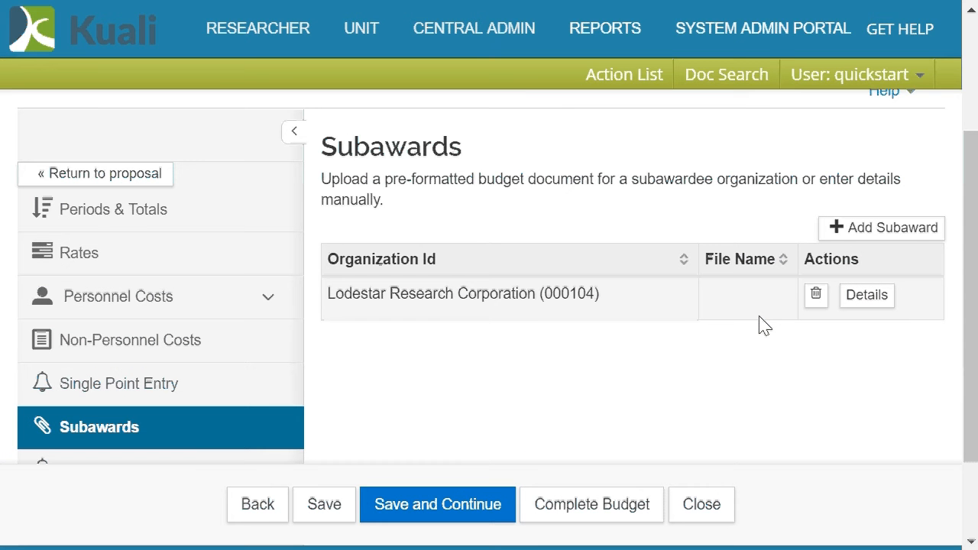